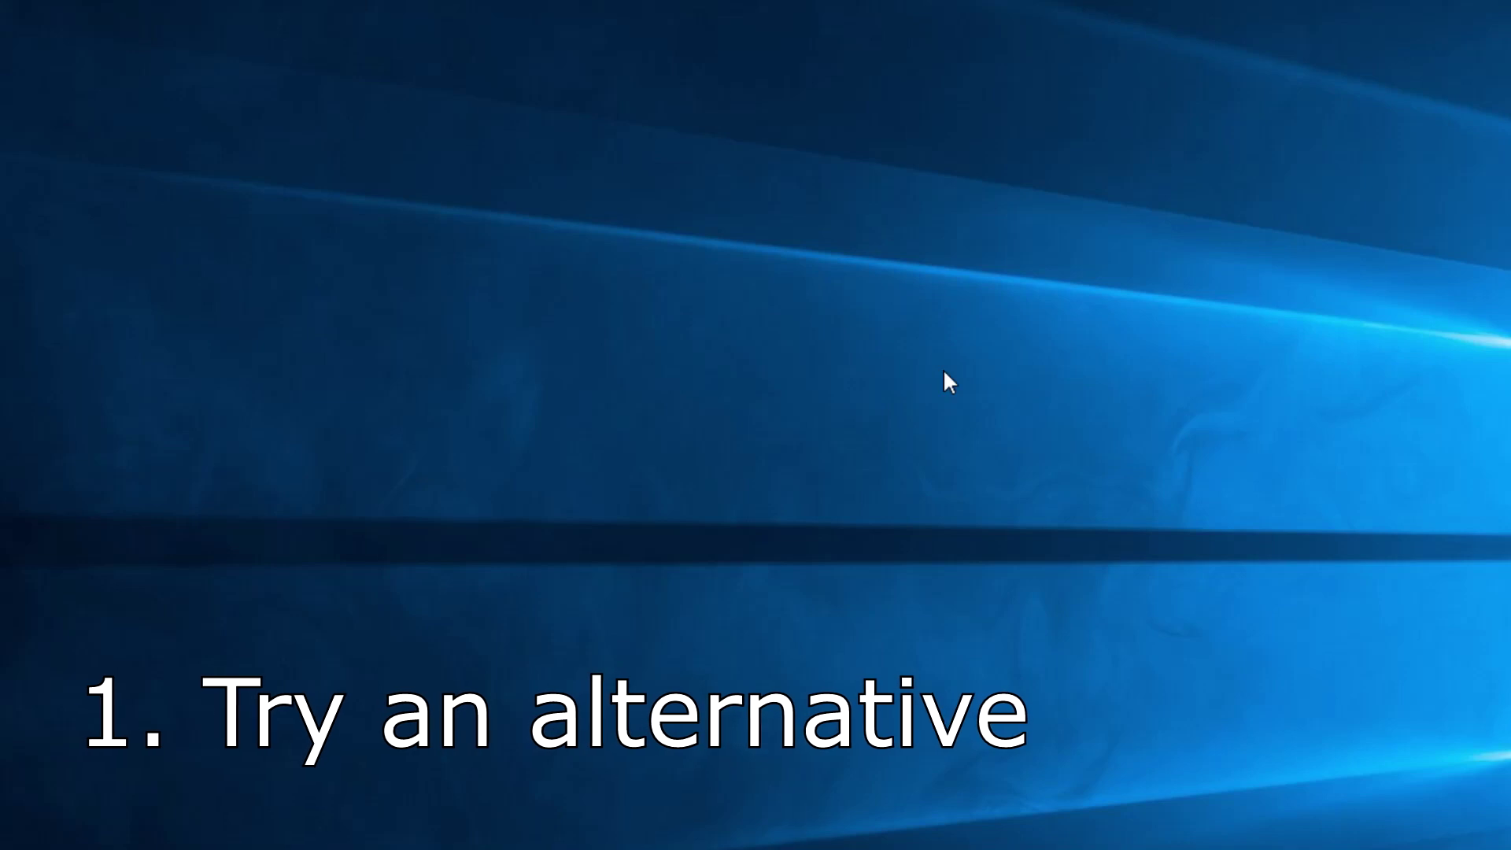
Step: Run 'RunDll32.exe shell32.dll,Control_RunDLL hotplug.dll' from the Run dialog
{"action": "key", "text": "super+r"}
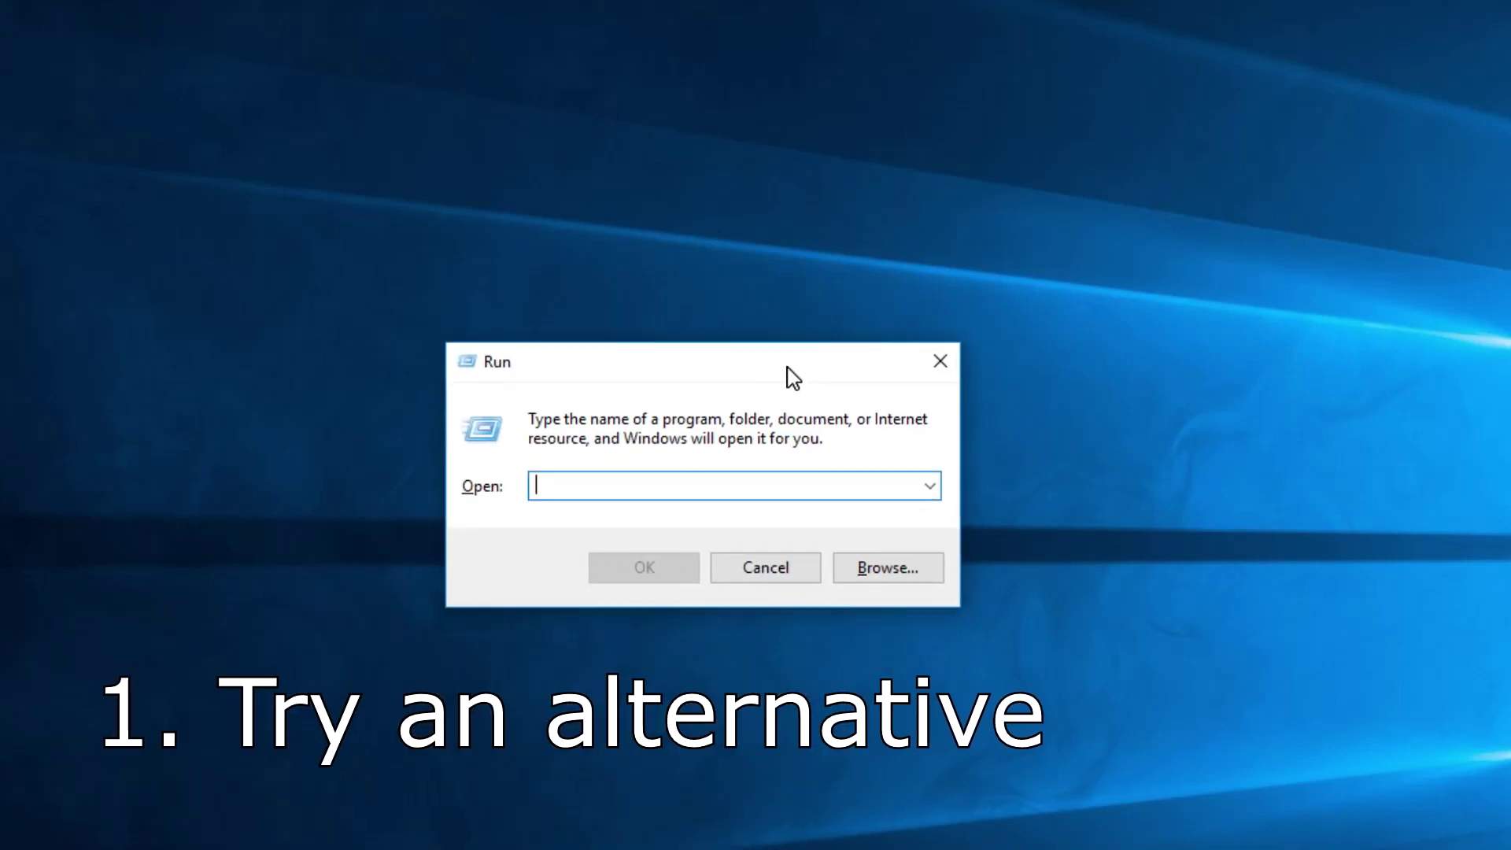
{"action": "left_click_drag", "start_coordinate": [791, 373], "coordinate": [843, 321]}
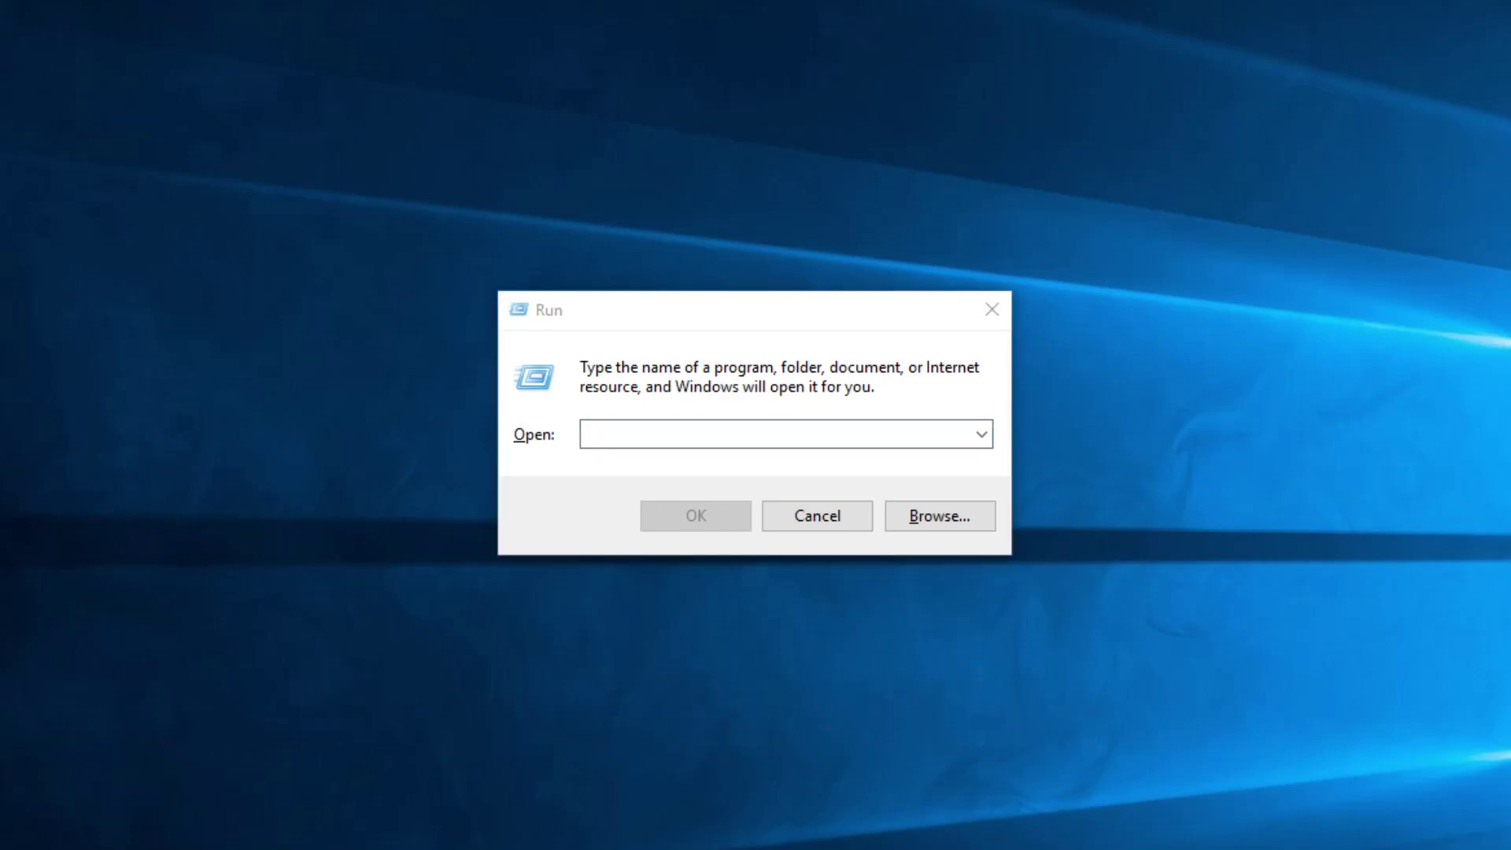
{"action": "left_click", "coordinate": [691, 431]}
{"action": "type", "text": "RunDll32.exe shell32.dll,Control_RunDLL hotplug.dll"}
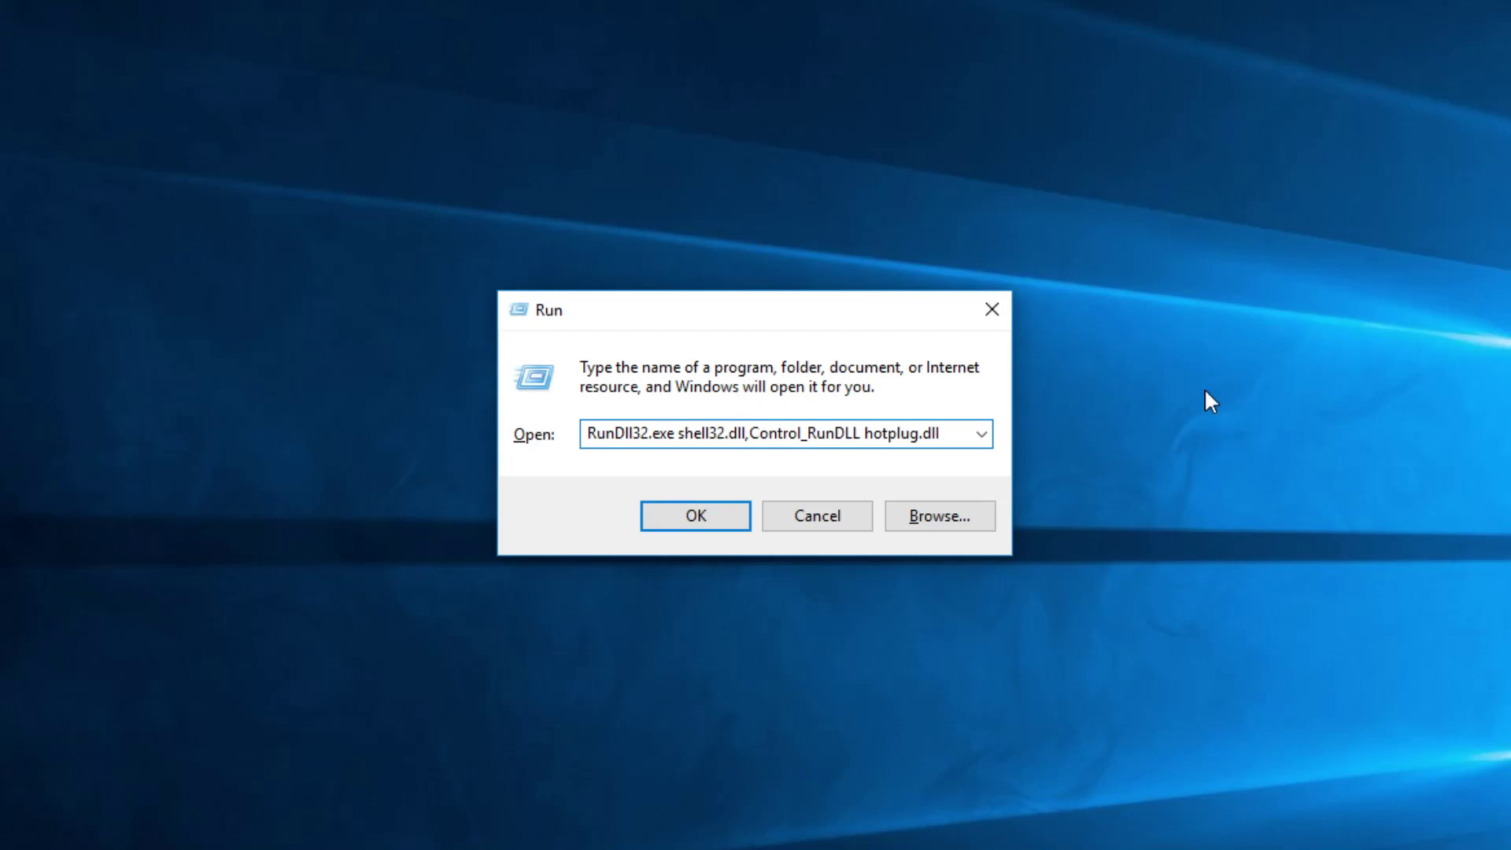
{"action": "left_click", "coordinate": [693, 527]}
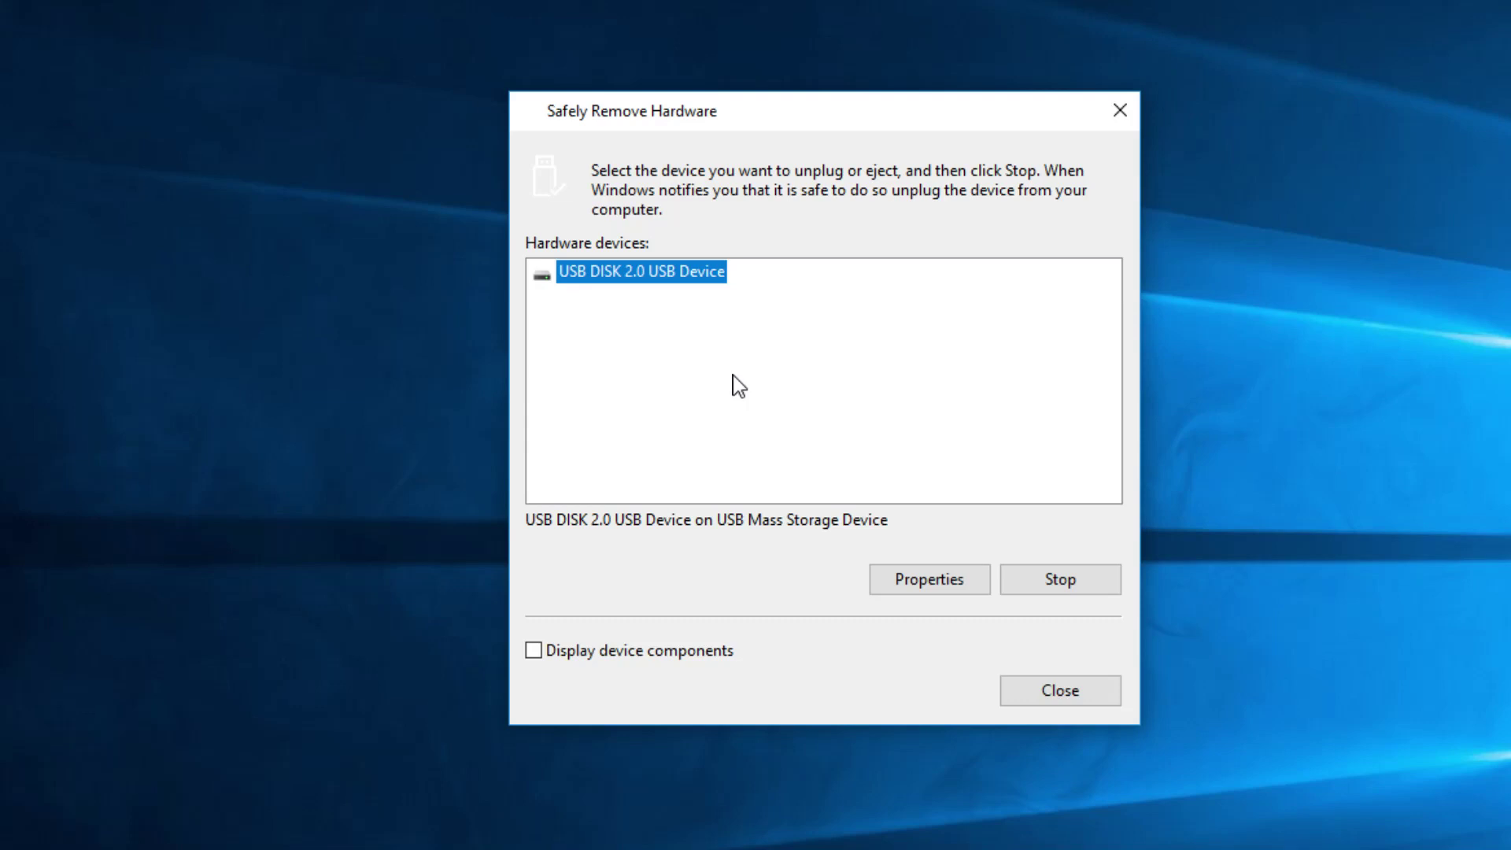
Step: Dismiss the Safely Remove Hardware window with Esc
{"action": "key", "text": "Escape"}
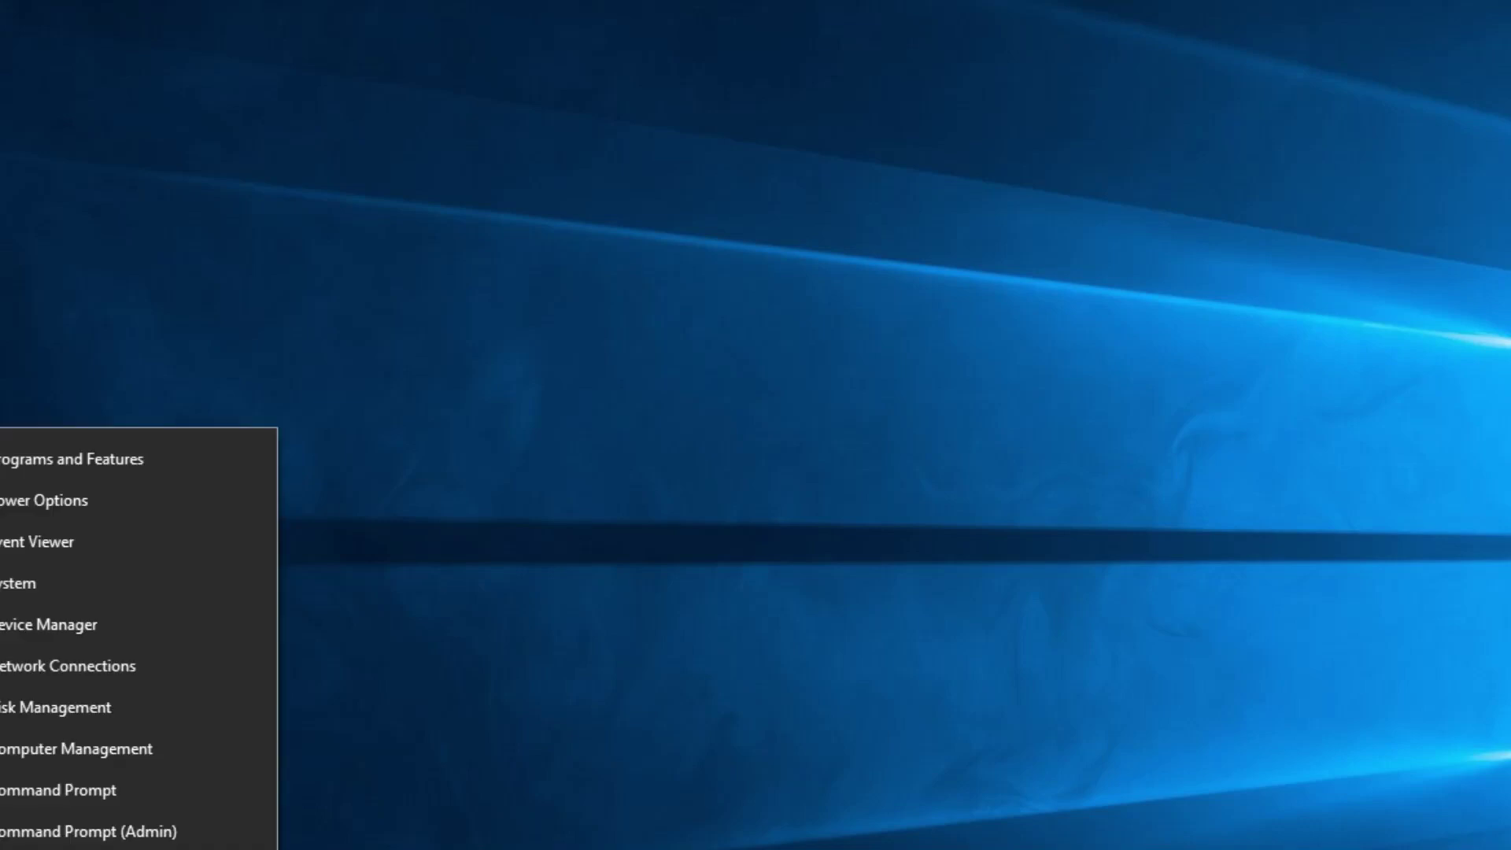
Step: Open Device Manager and turn on Show hidden devices
{"action": "left_click", "coordinate": [122, 644]}
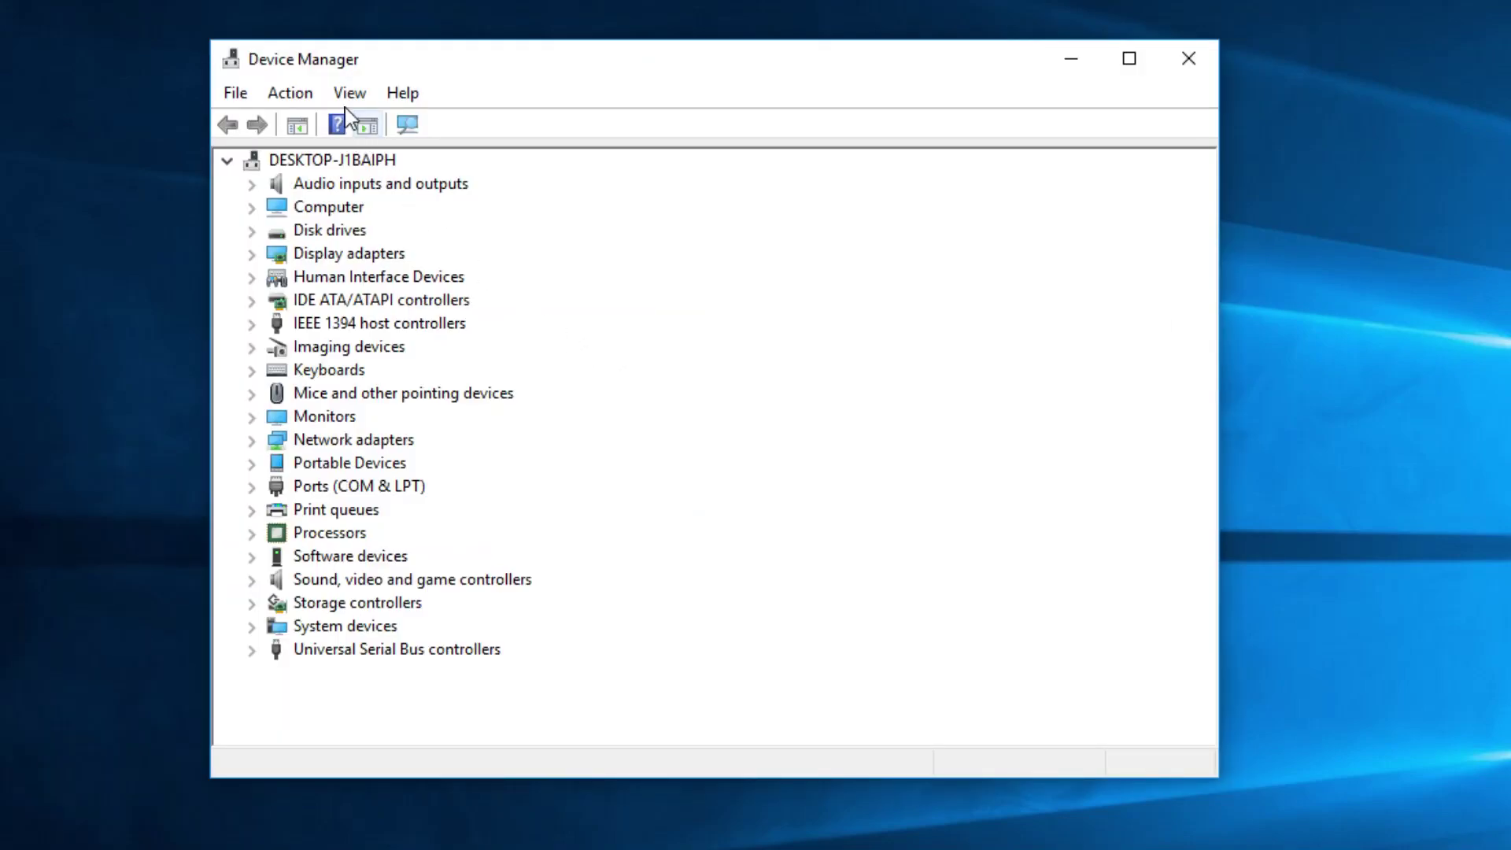
{"action": "left_click", "coordinate": [349, 95]}
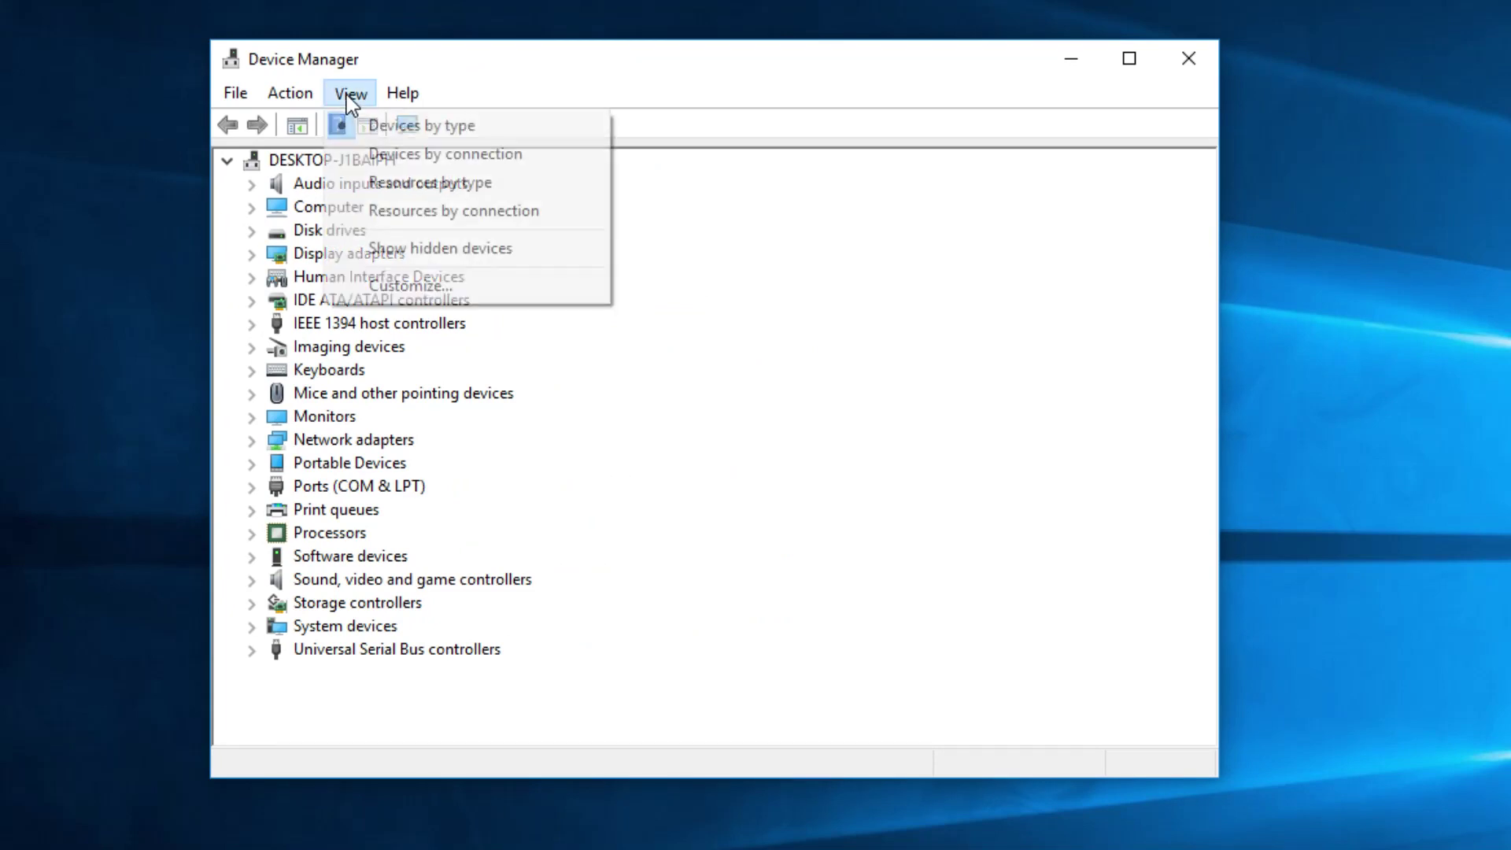
{"action": "left_click", "coordinate": [441, 248]}
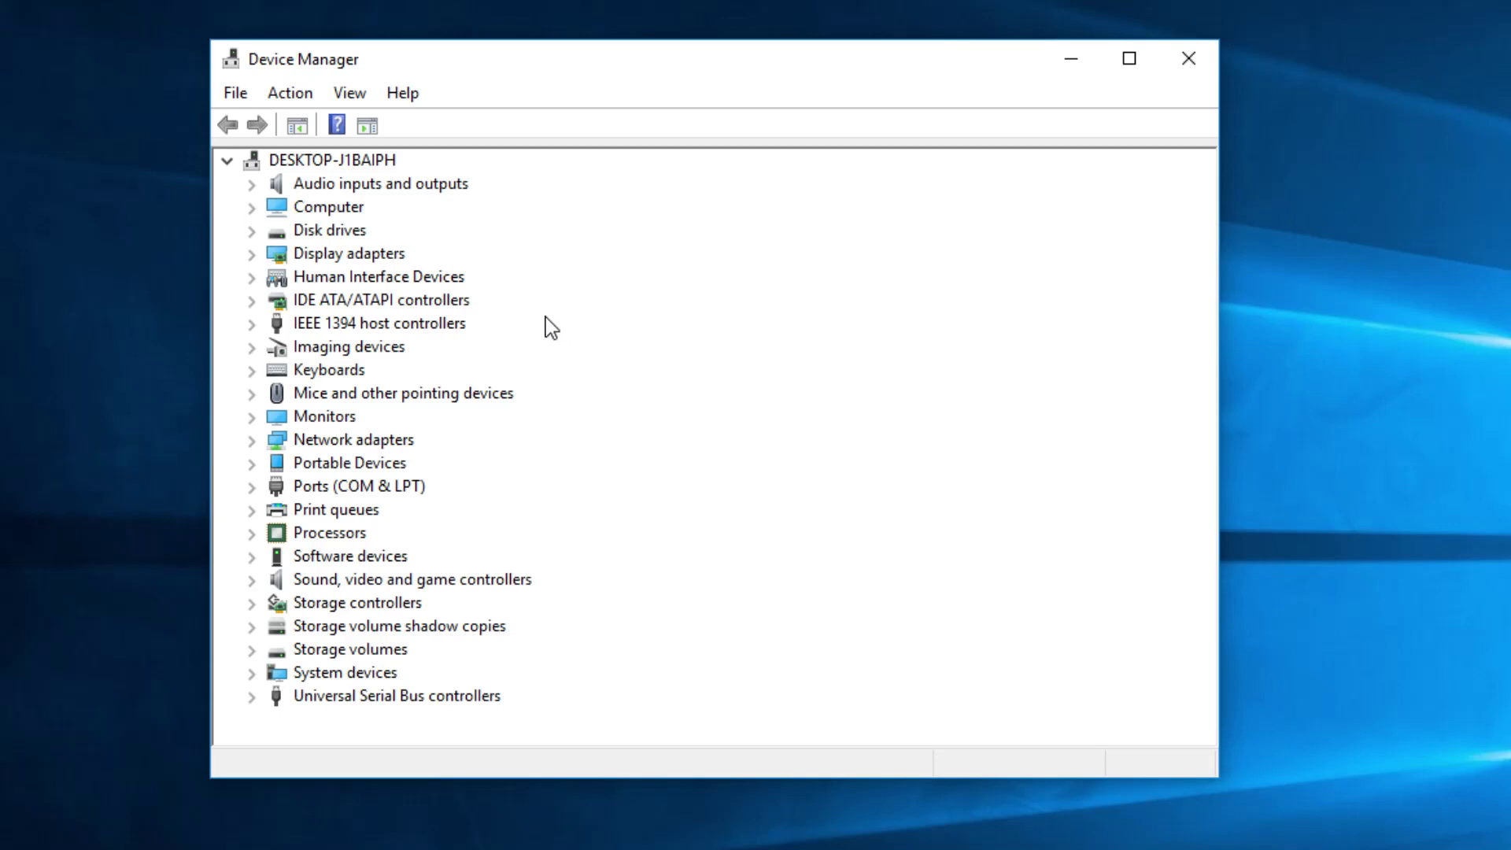
Step: Uninstall the USB DISK 2.0 USB Device under Disk drives, then close Device Manager
{"action": "left_click", "coordinate": [252, 231]}
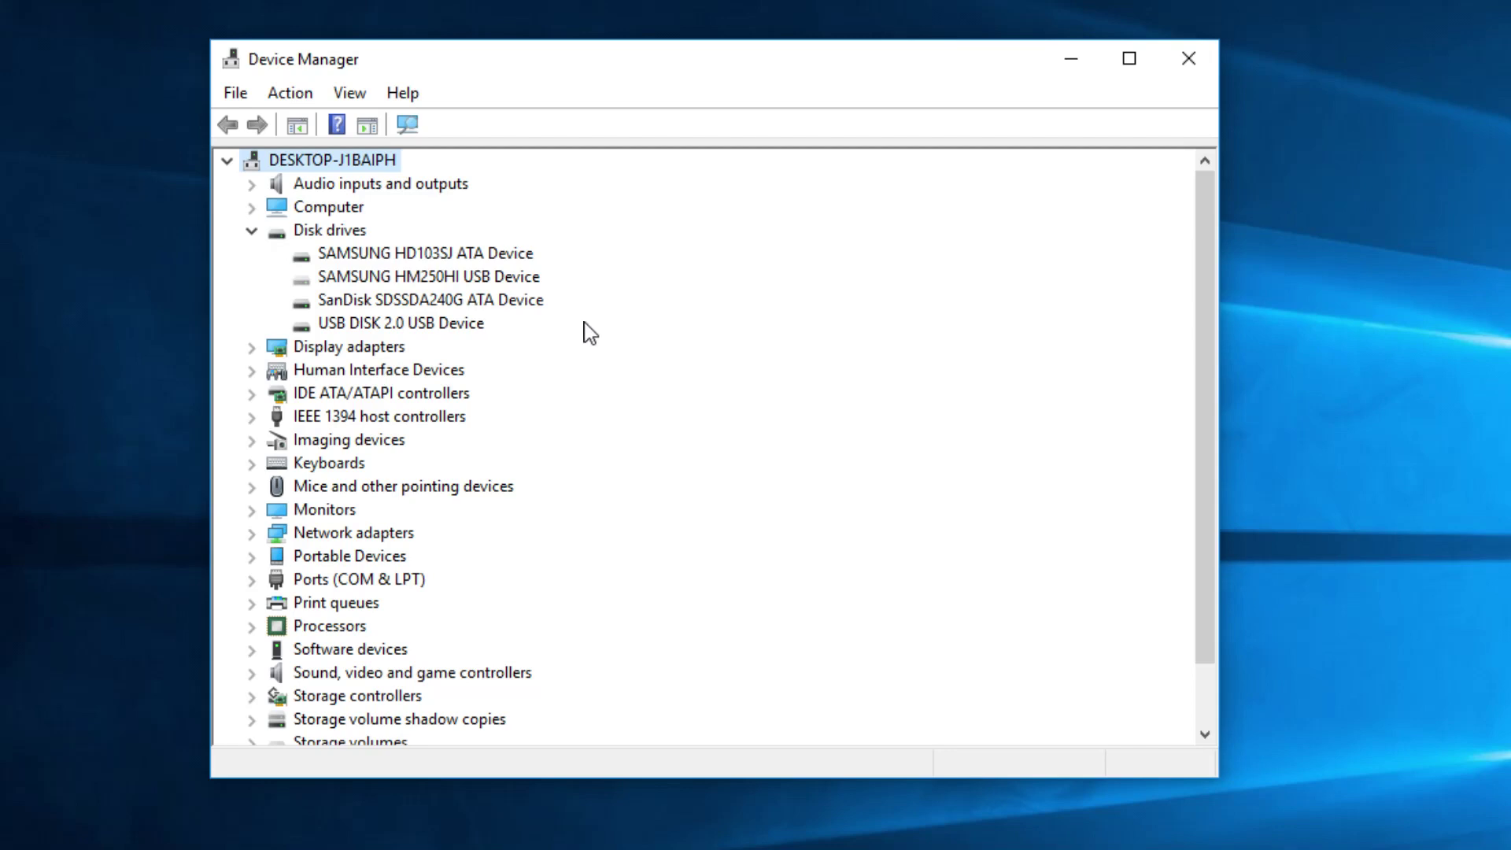
{"action": "right_click", "coordinate": [386, 322]}
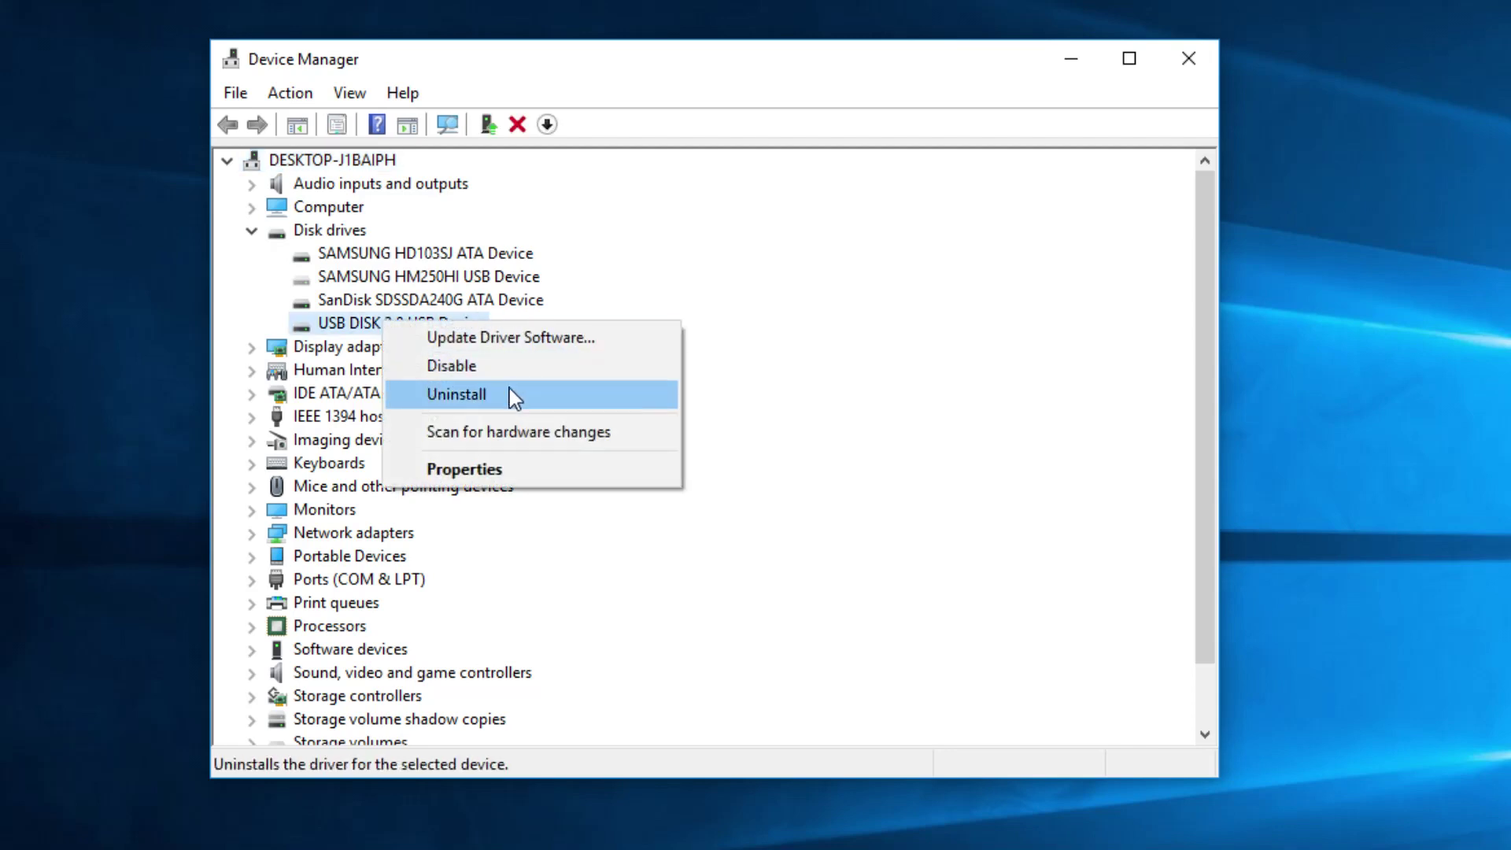
{"action": "left_click", "coordinate": [763, 324]}
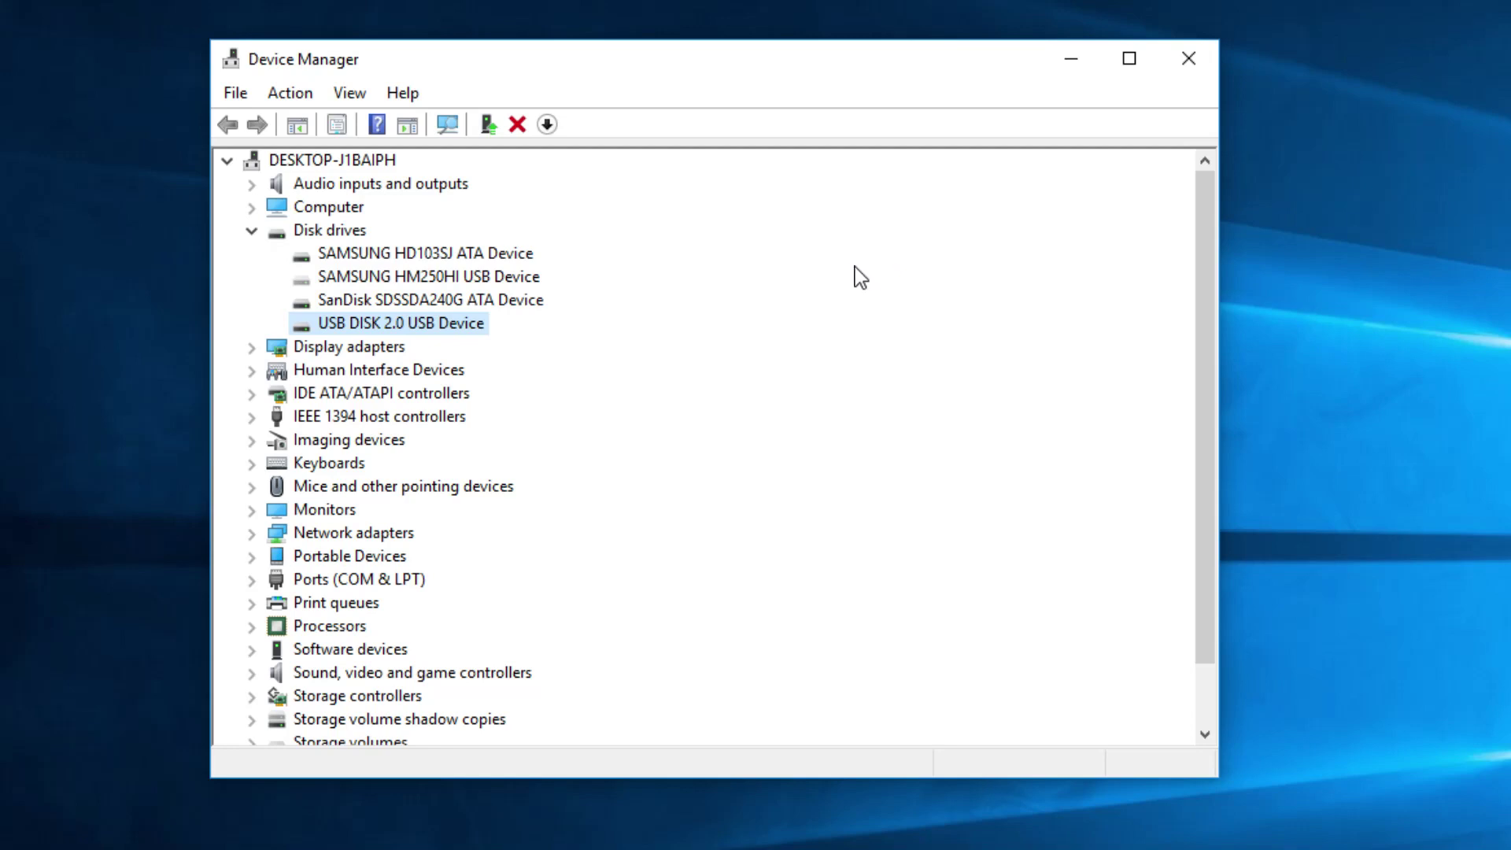
{"action": "left_click", "coordinate": [1189, 59]}
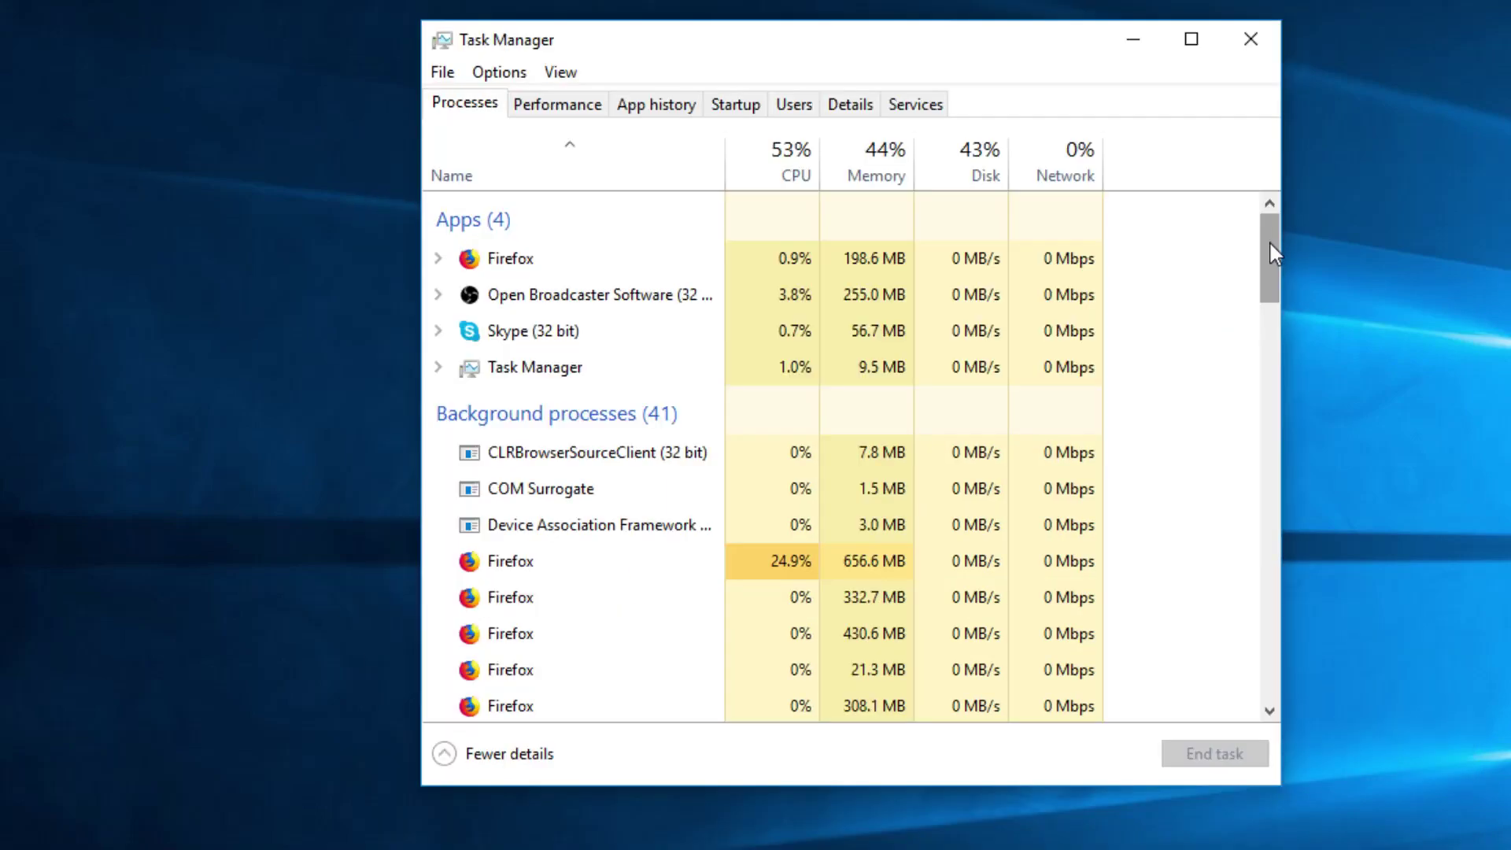
Step: Scroll the Task Manager processes list and select Windows Explorer
{"action": "mouse_move", "coordinate": [1268, 240]}
{"action": "left_mouse_down"}
{"action": "mouse_move", "coordinate": [1266, 522]}
{"action": "mouse_move", "coordinate": [1243, 661]}
{"action": "left_mouse_up"}
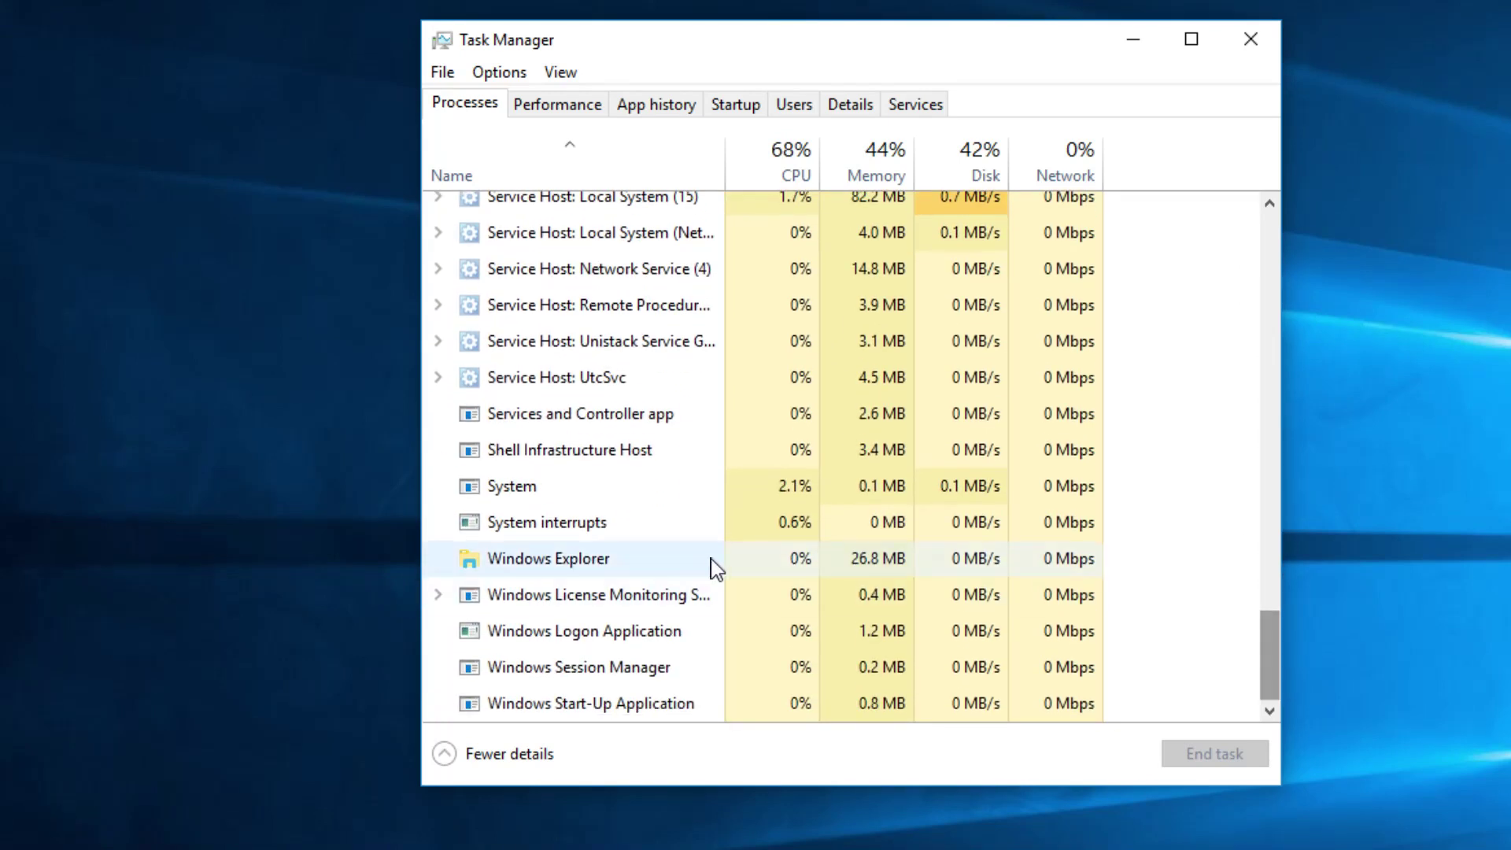
{"action": "left_click", "coordinate": [683, 563]}
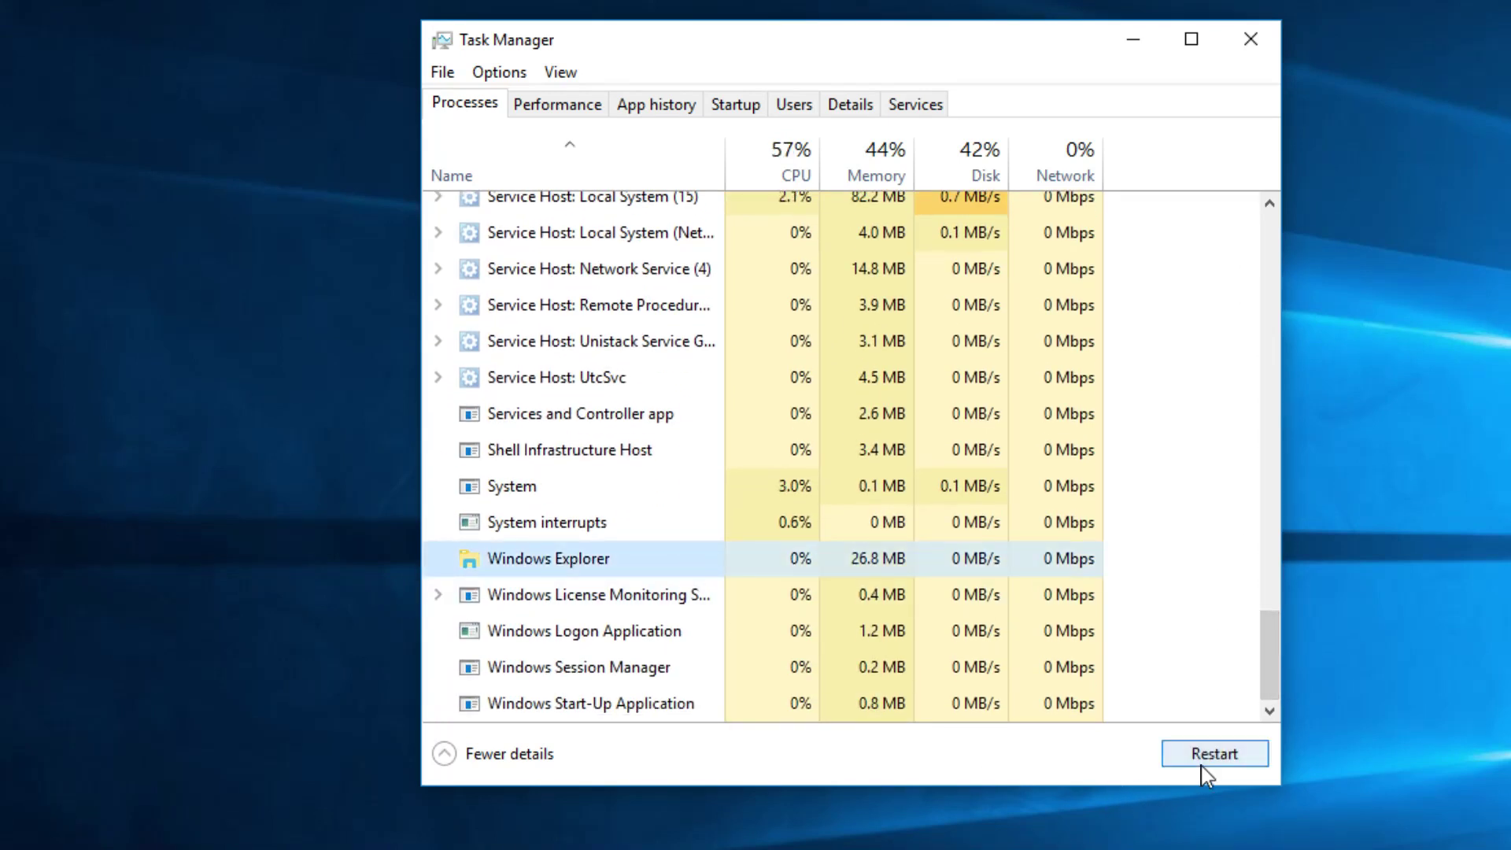